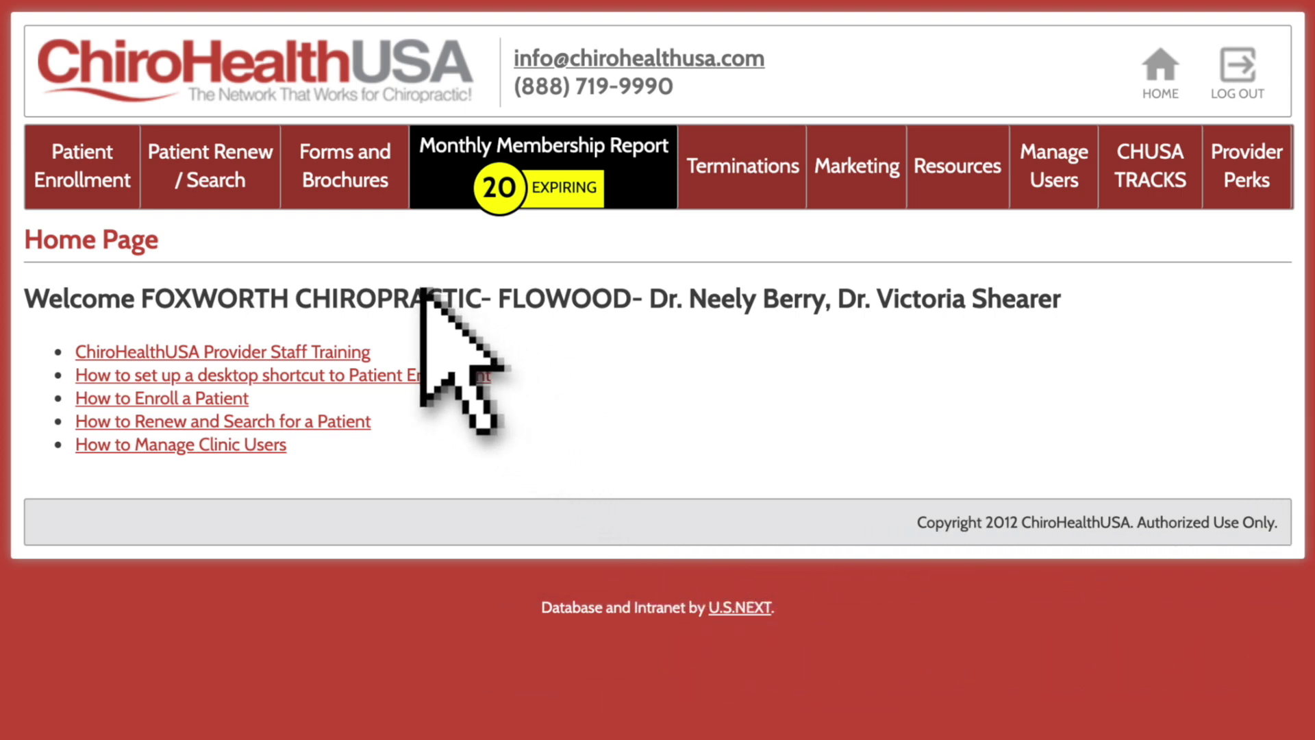
Step: Go to the Patient Renew / Search page from the top navigation bar
click(250, 163)
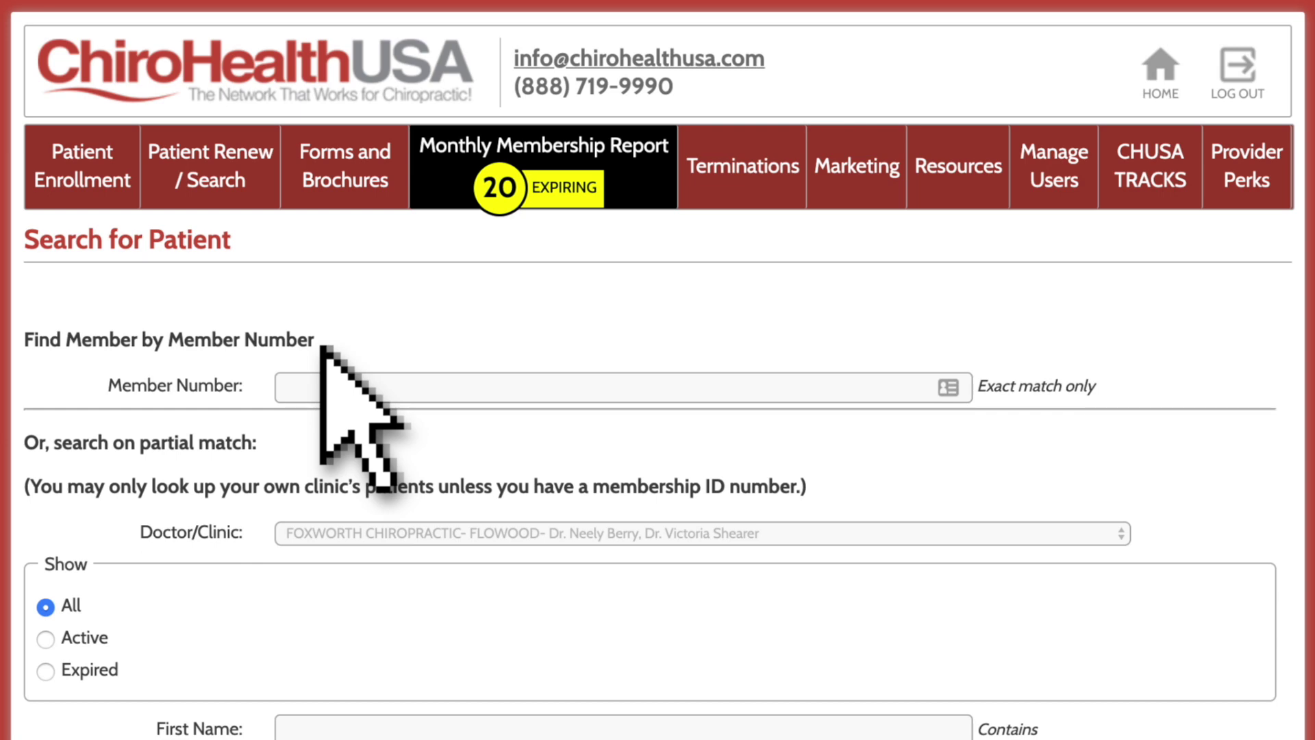
scroll(322, 346, down, 5)
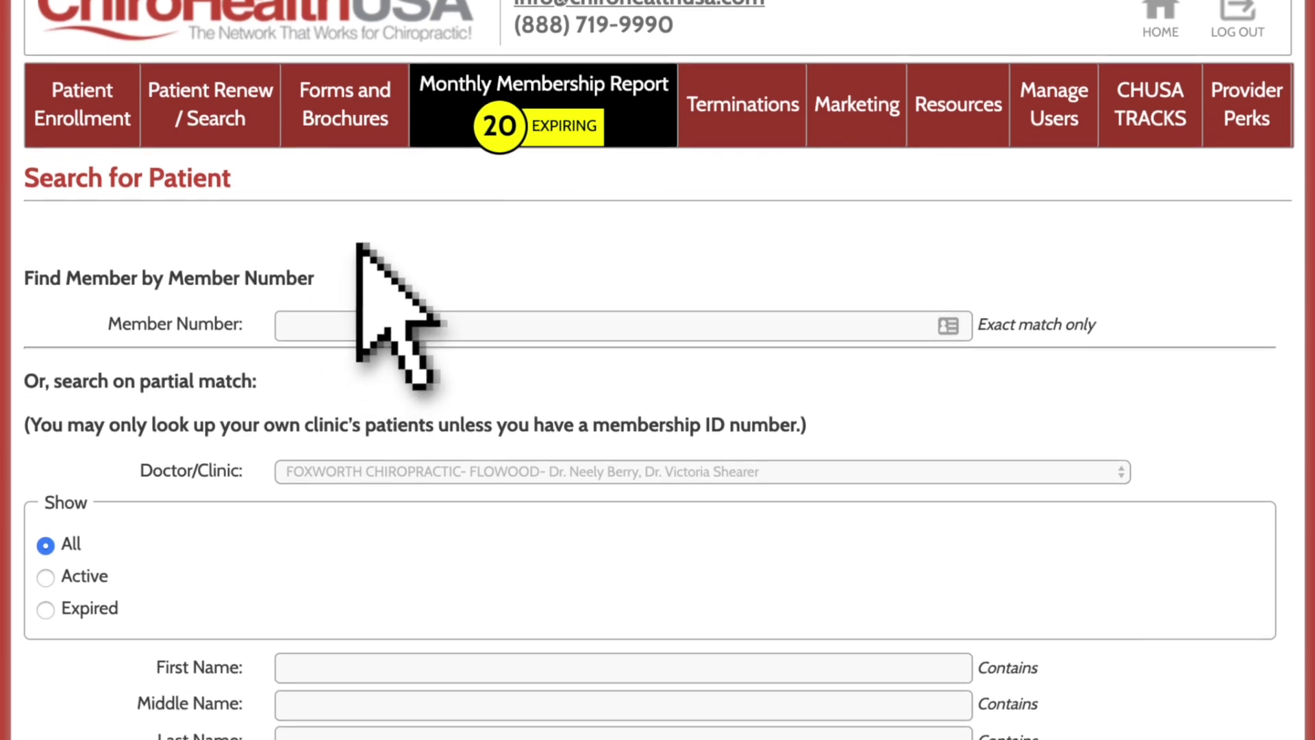
scroll(394, 142, down, 1)
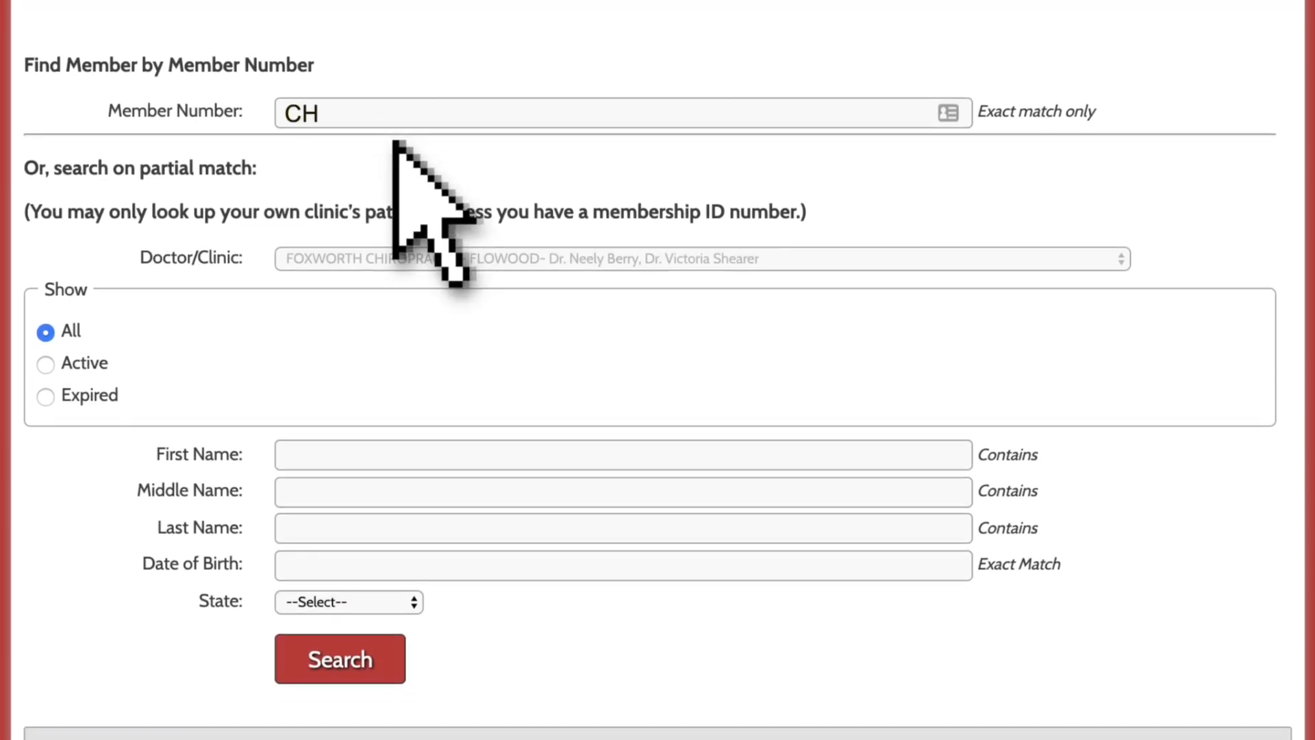
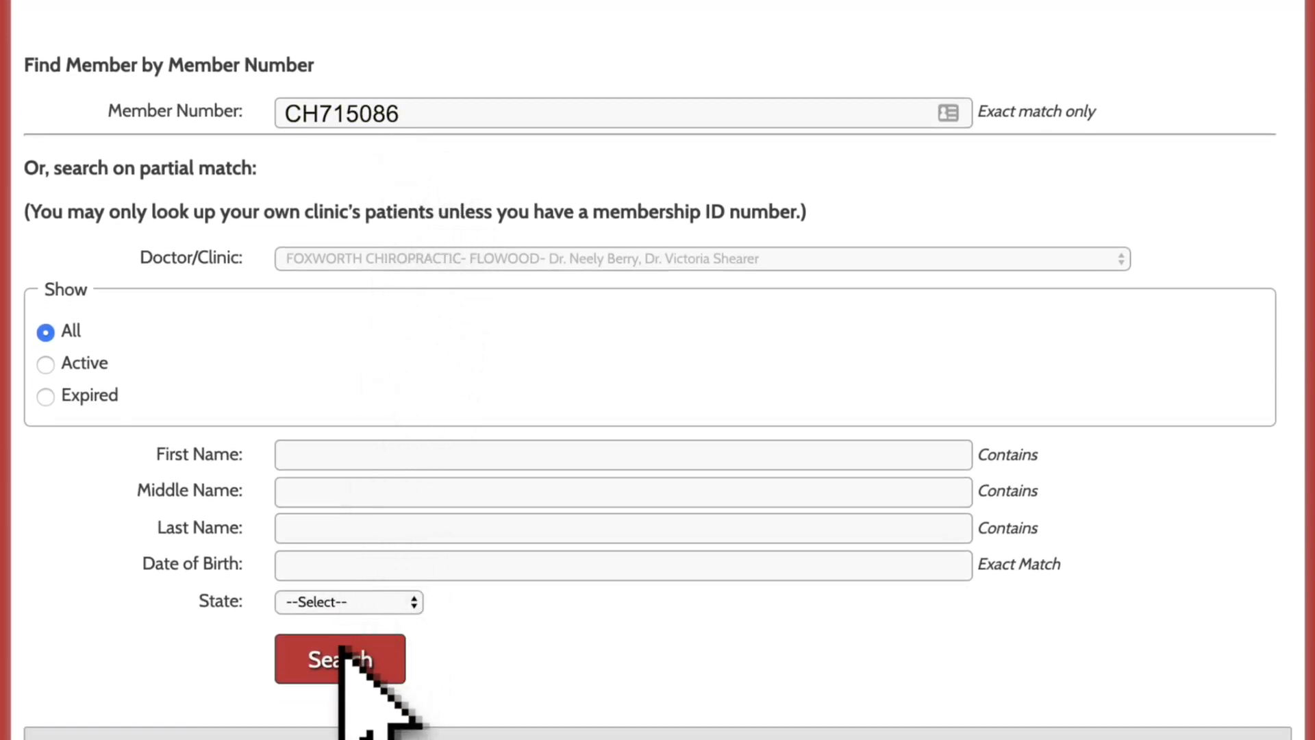
click(341, 652)
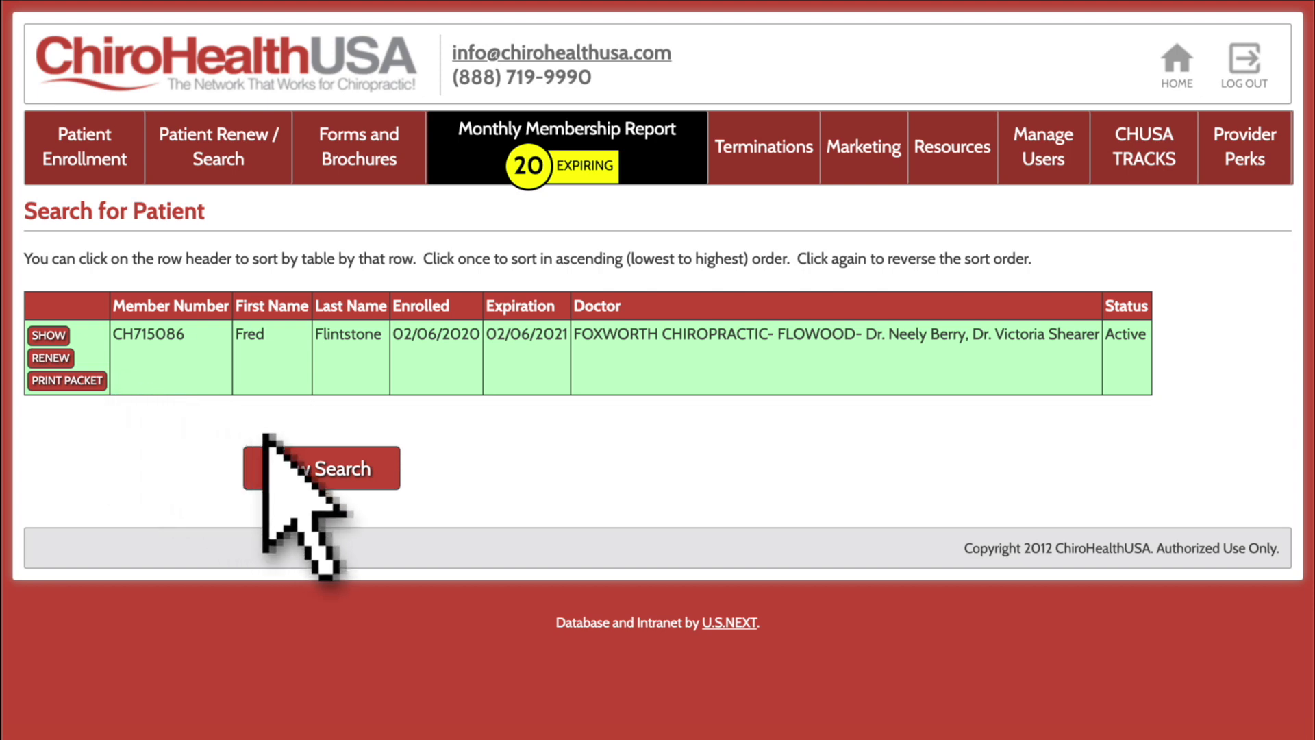
Step: Start a new search with blank fields to list all three ABC Clinic patients
click(326, 468)
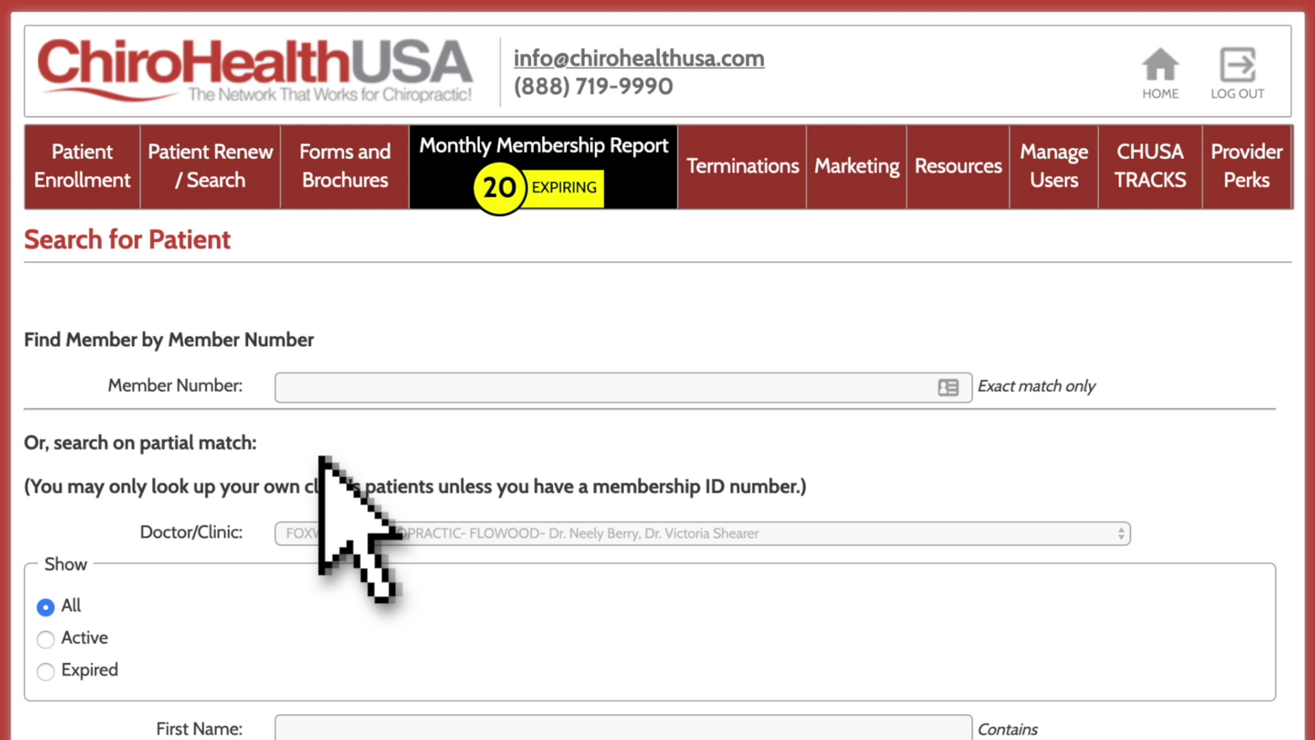
scroll(320, 458, down, 3)
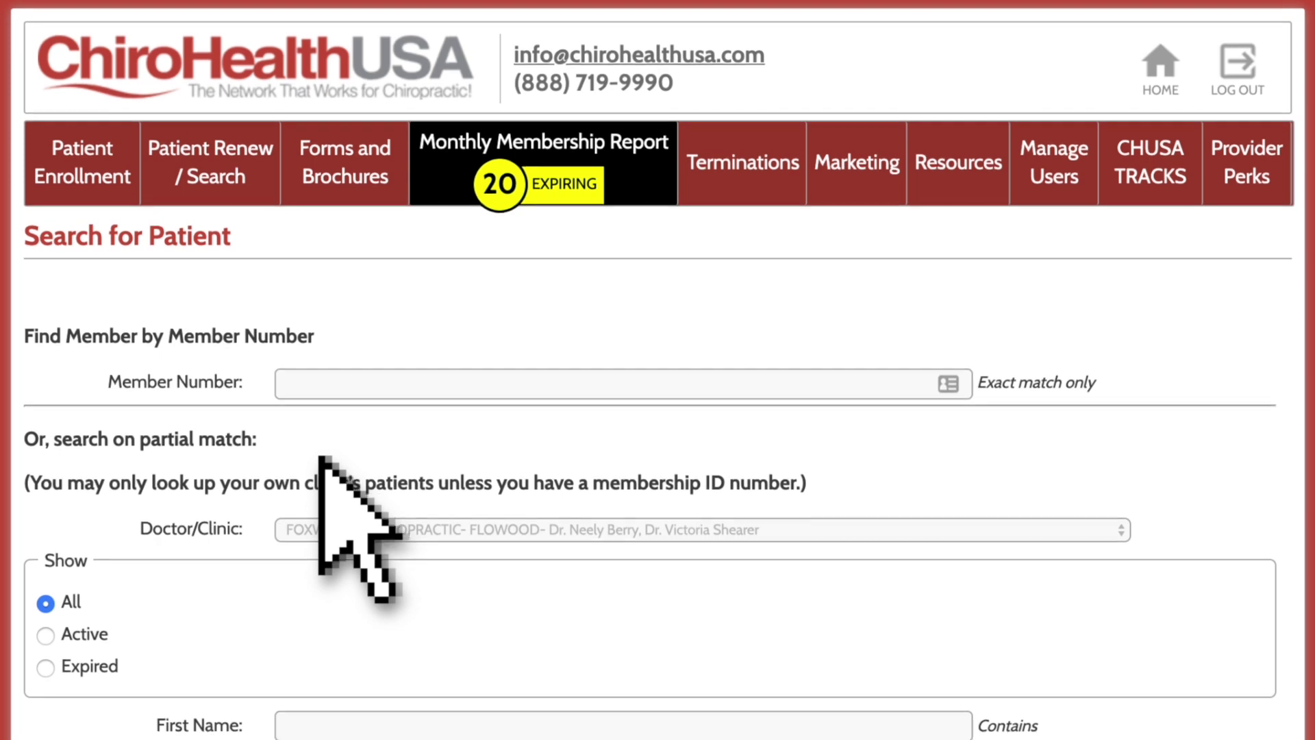
scroll(320, 457, down, 4)
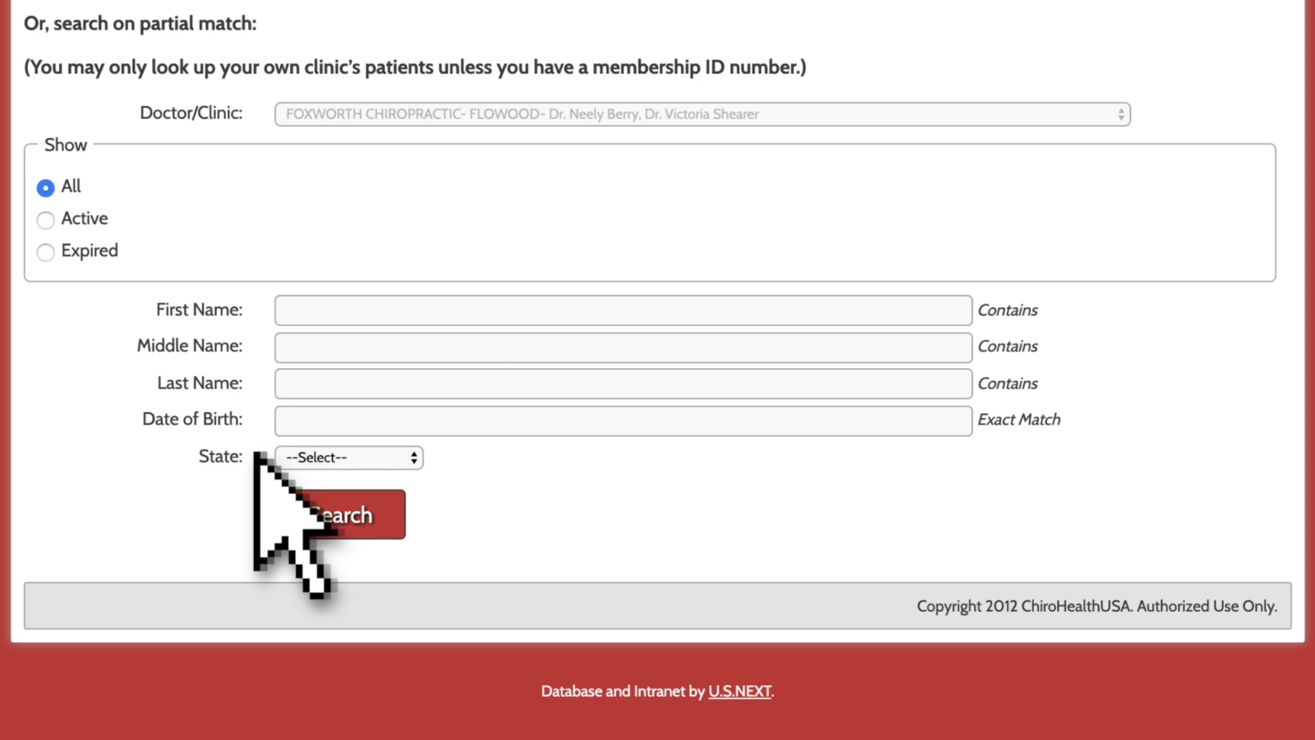
click(340, 515)
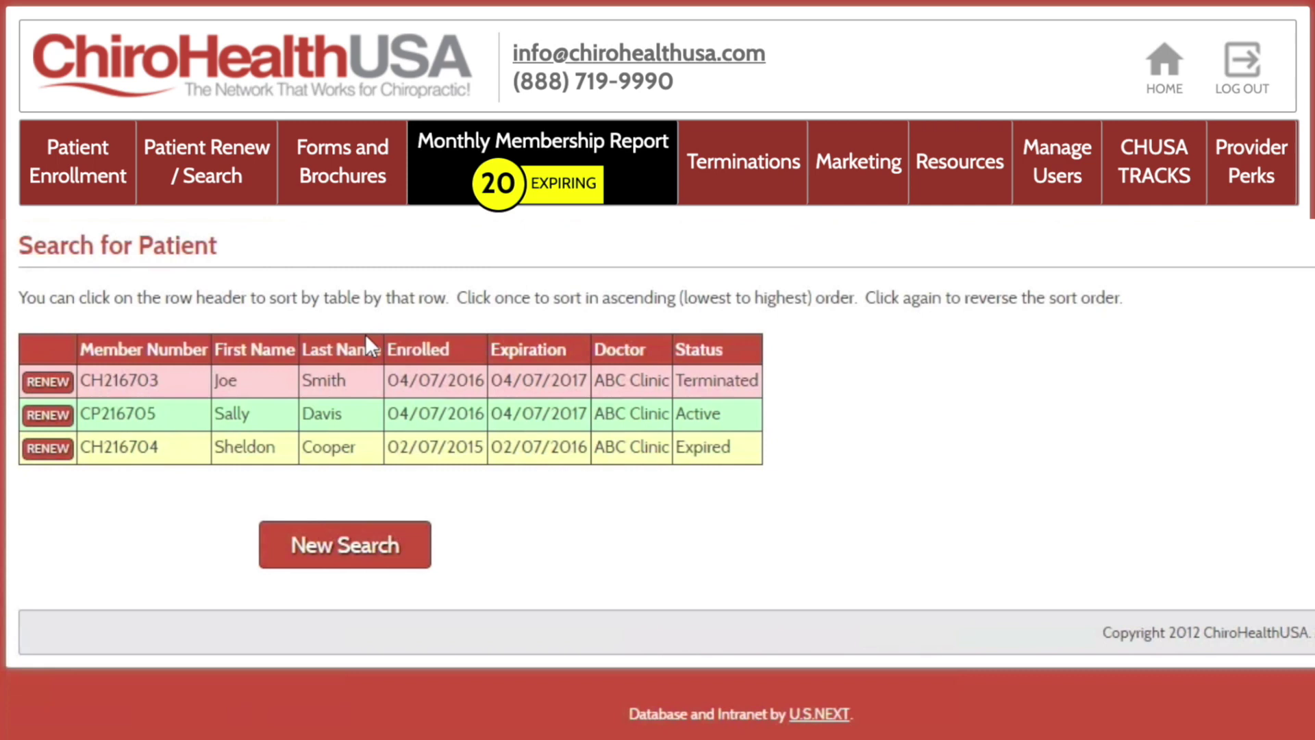
Step: Sort results by last name, expiration and status, then renew the Terminated member
click(348, 354)
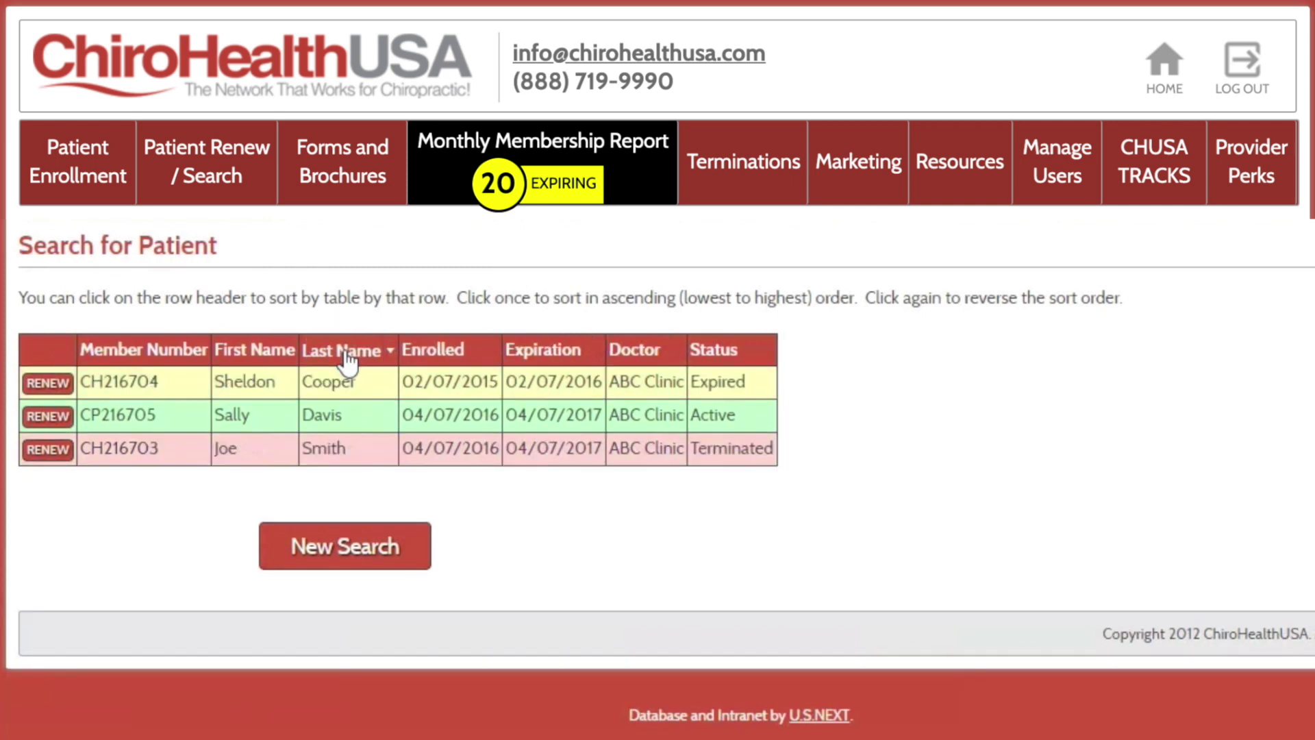
click(545, 358)
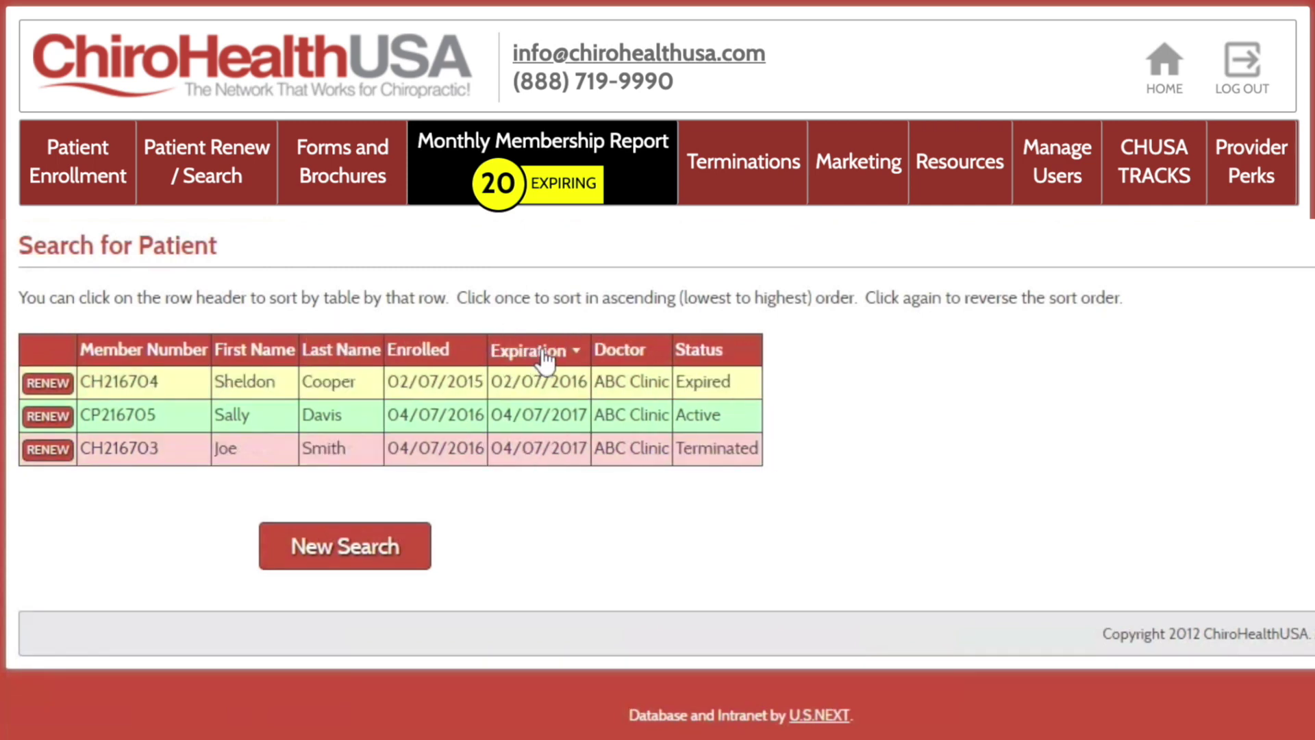
click(701, 353)
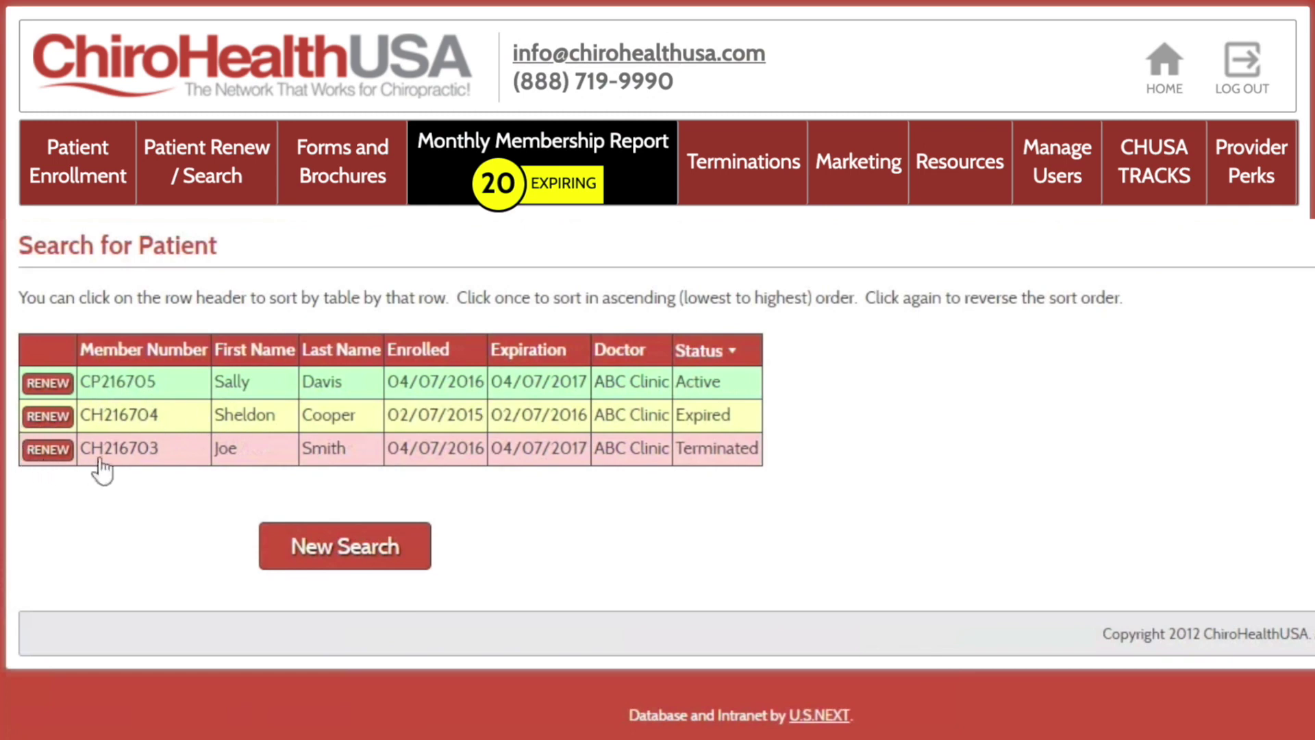
click(48, 449)
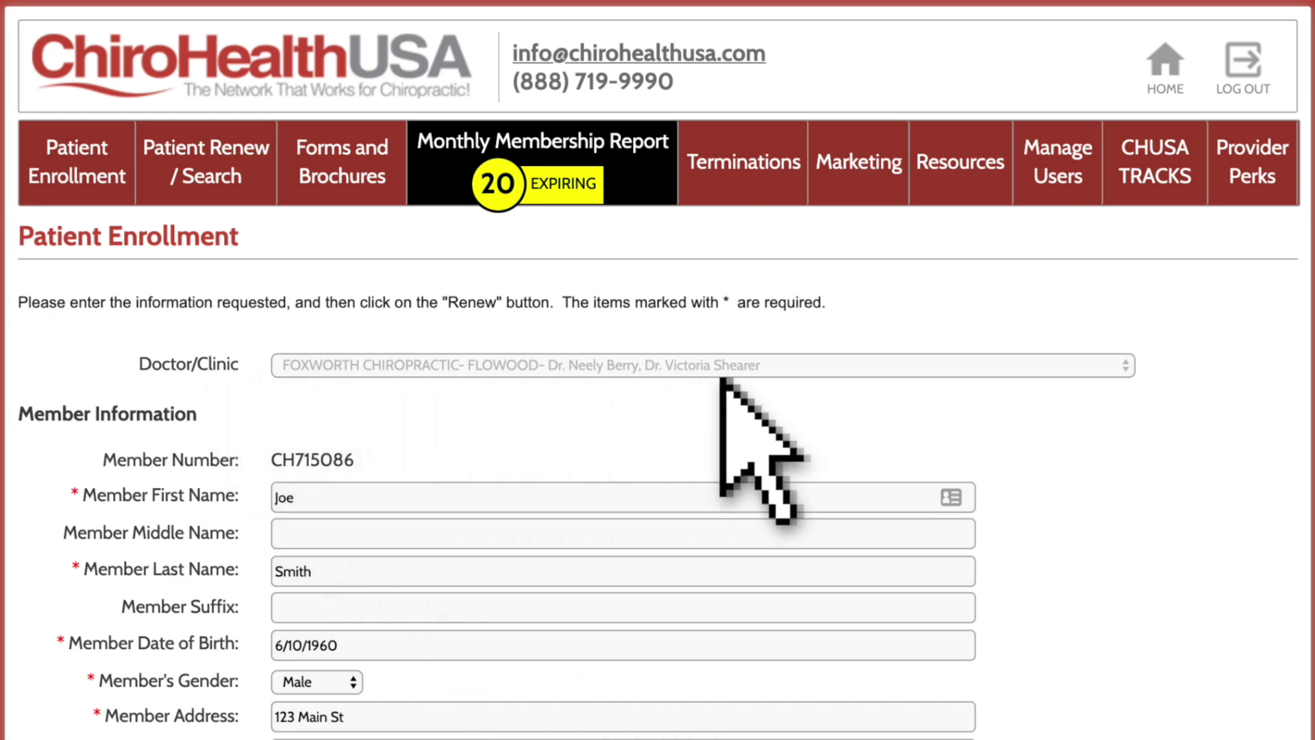
Step: Turn off paperless packet delivery and mark the CHUSA HIPAA Form as signed, confirming it
scroll(774, 379, down, 5)
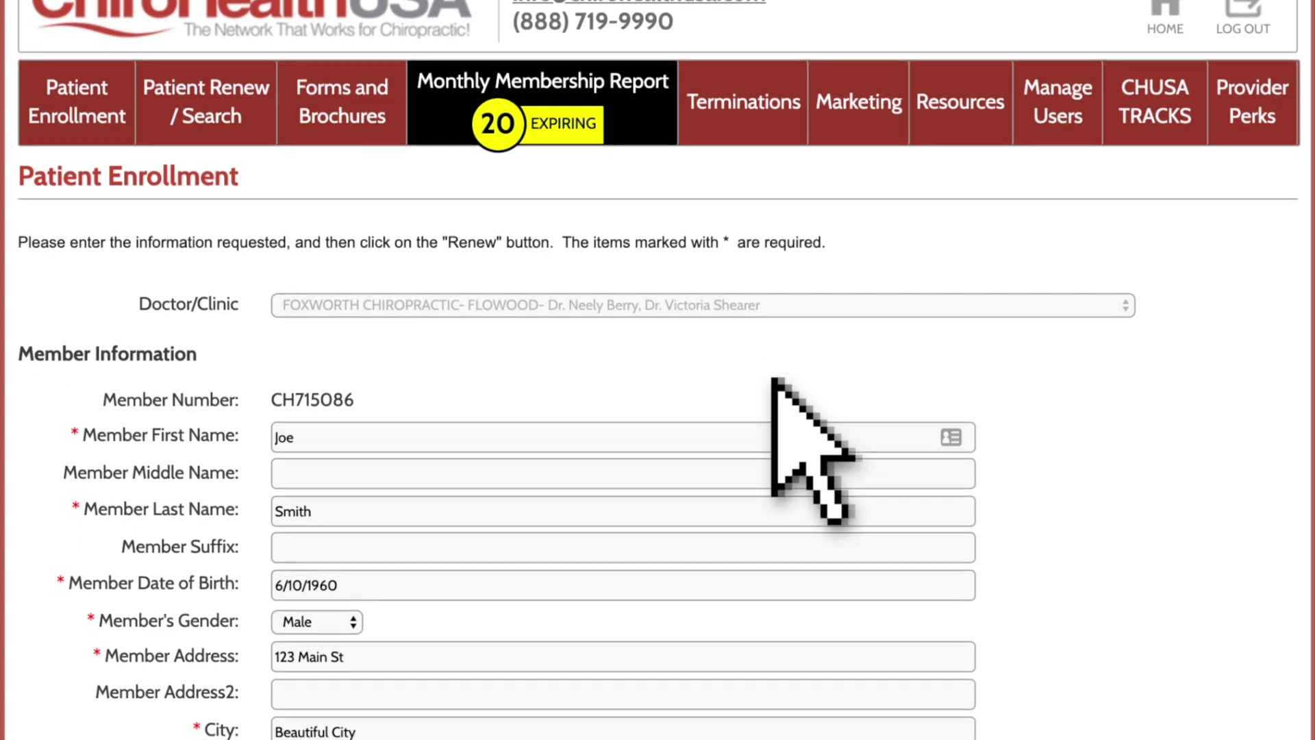
scroll(773, 379, down, 10)
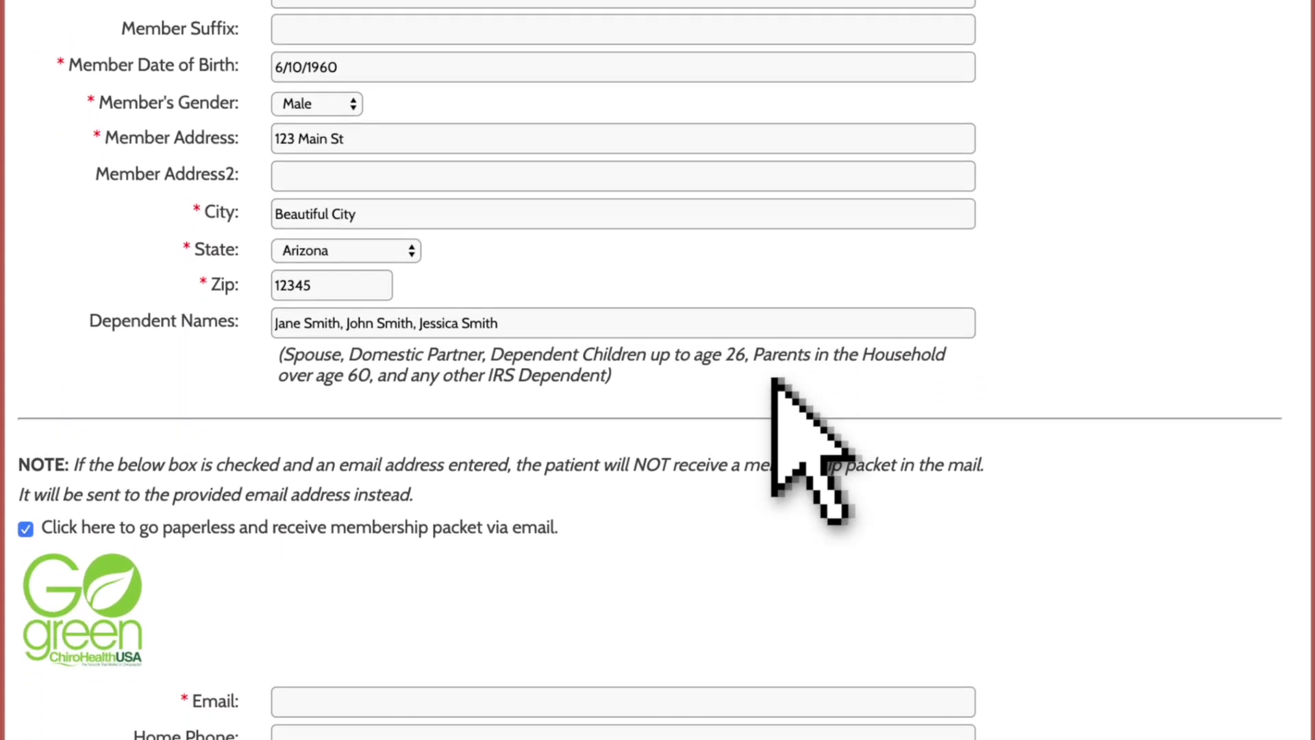
scroll(772, 379, down, 2)
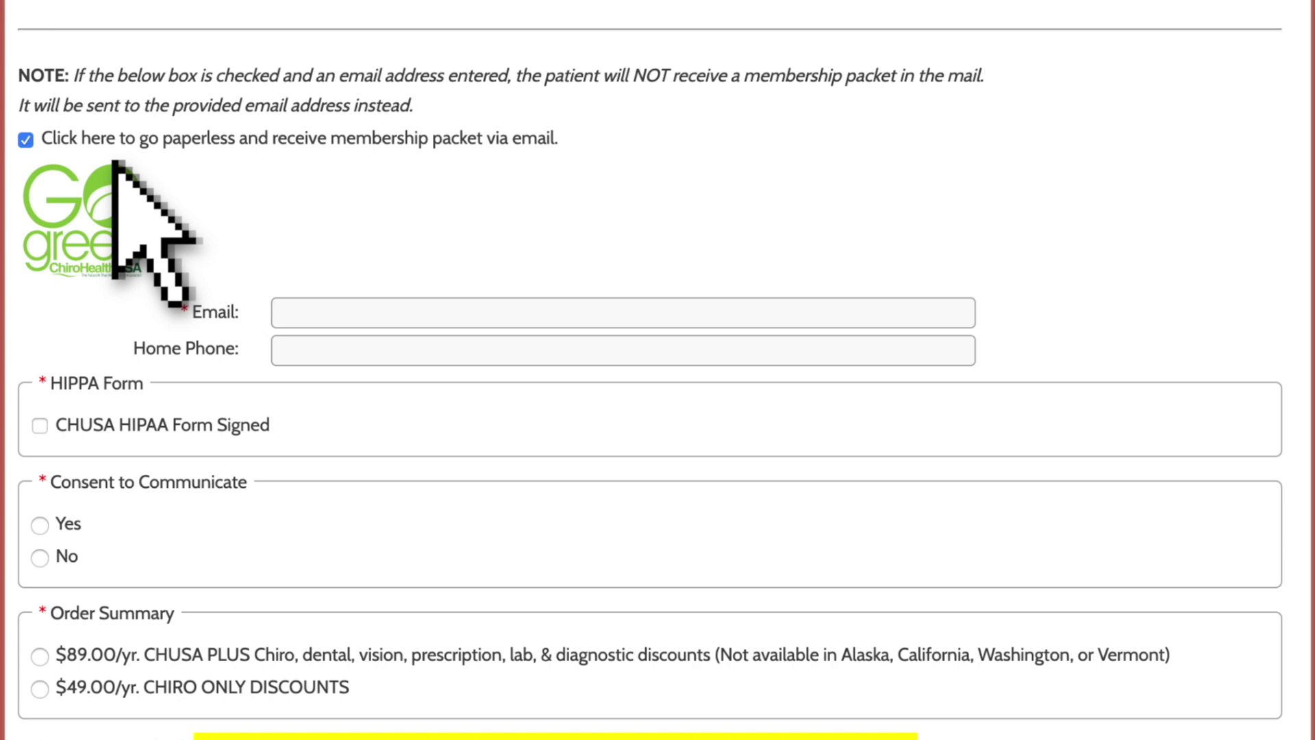
click(23, 135)
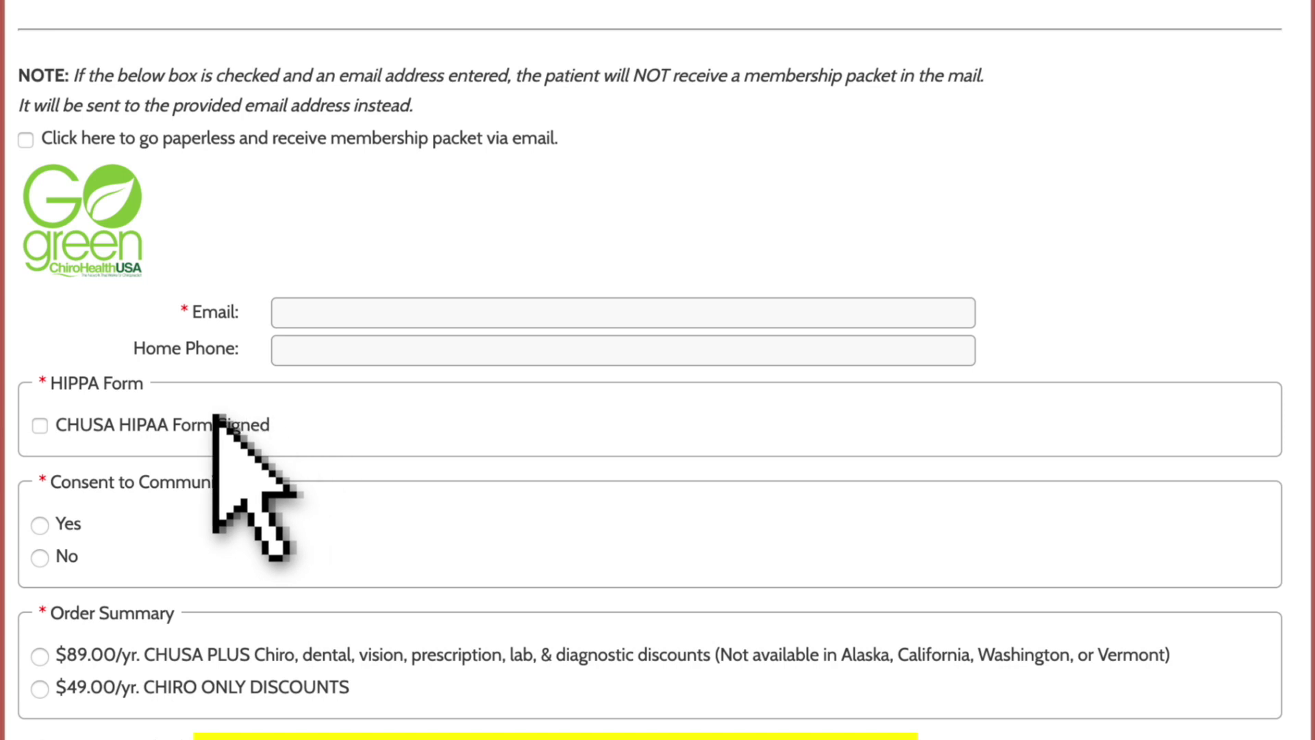
click(39, 424)
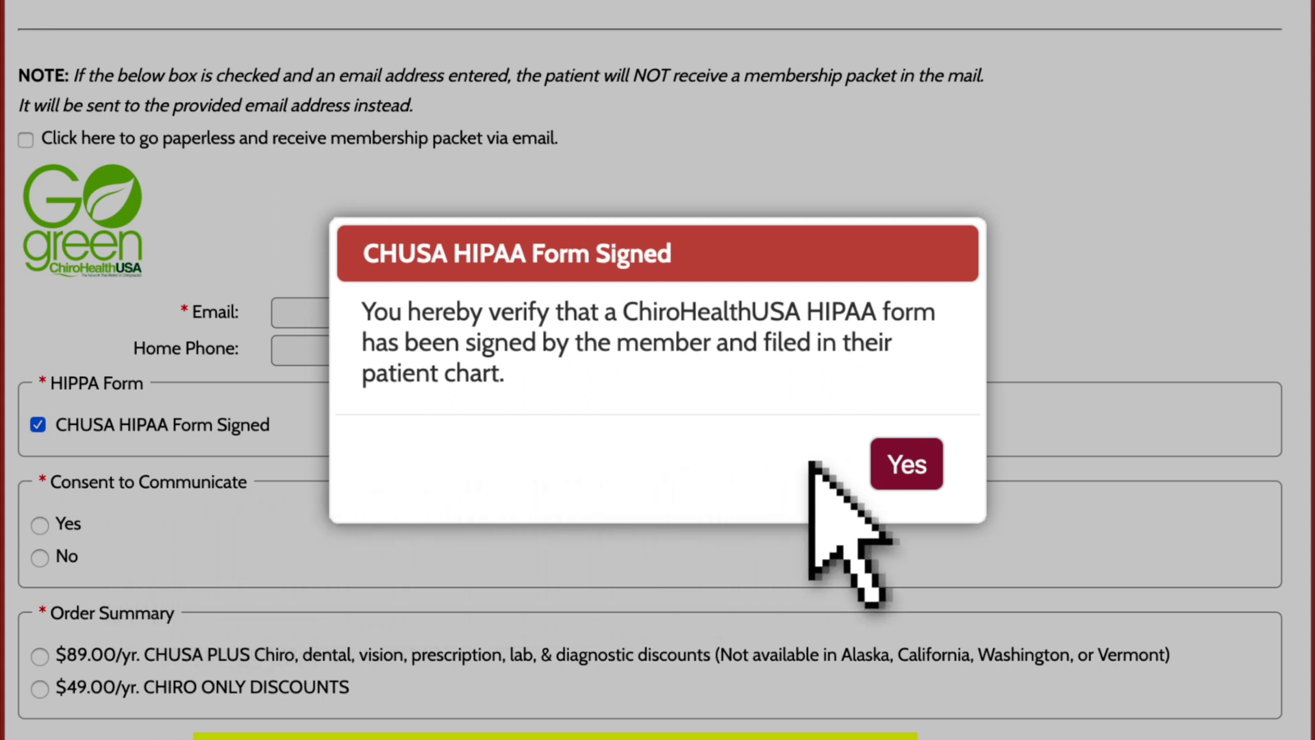
click(906, 464)
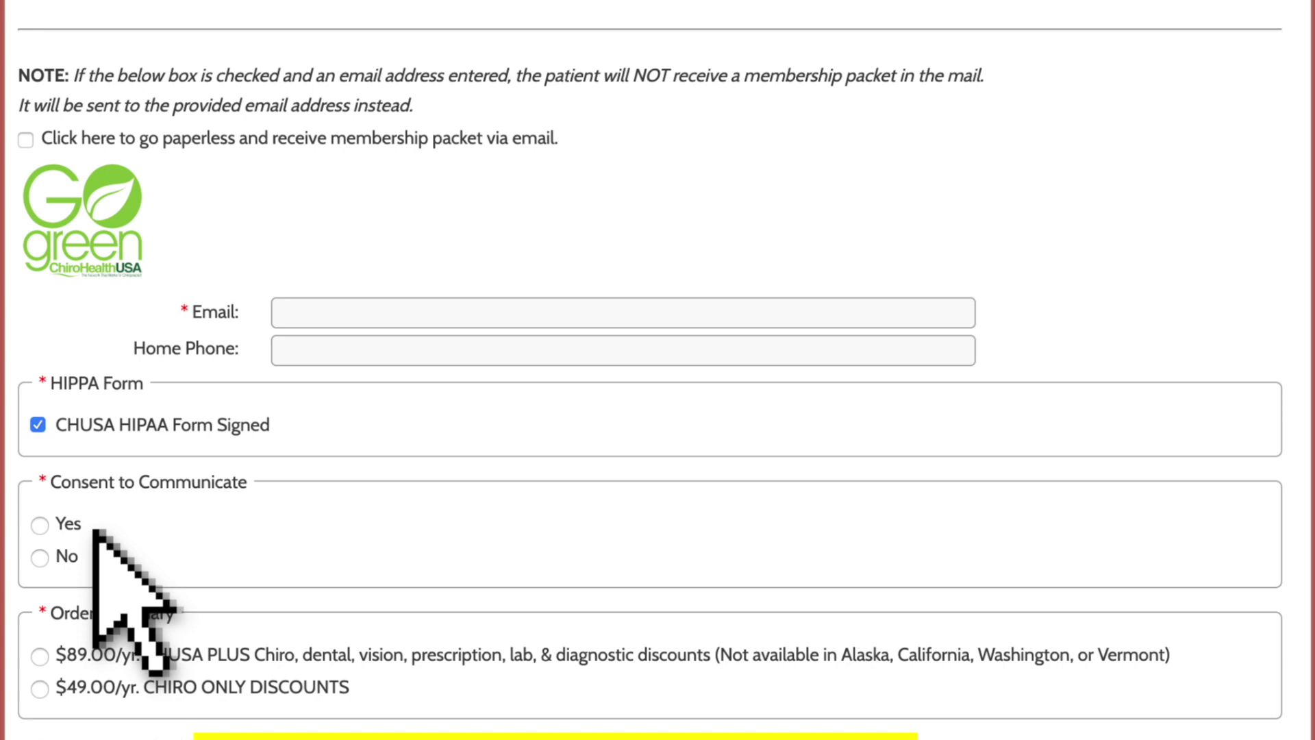
Step: Record consent to communicate, choose the $49.00/yr plan and Credit Card payment
click(38, 522)
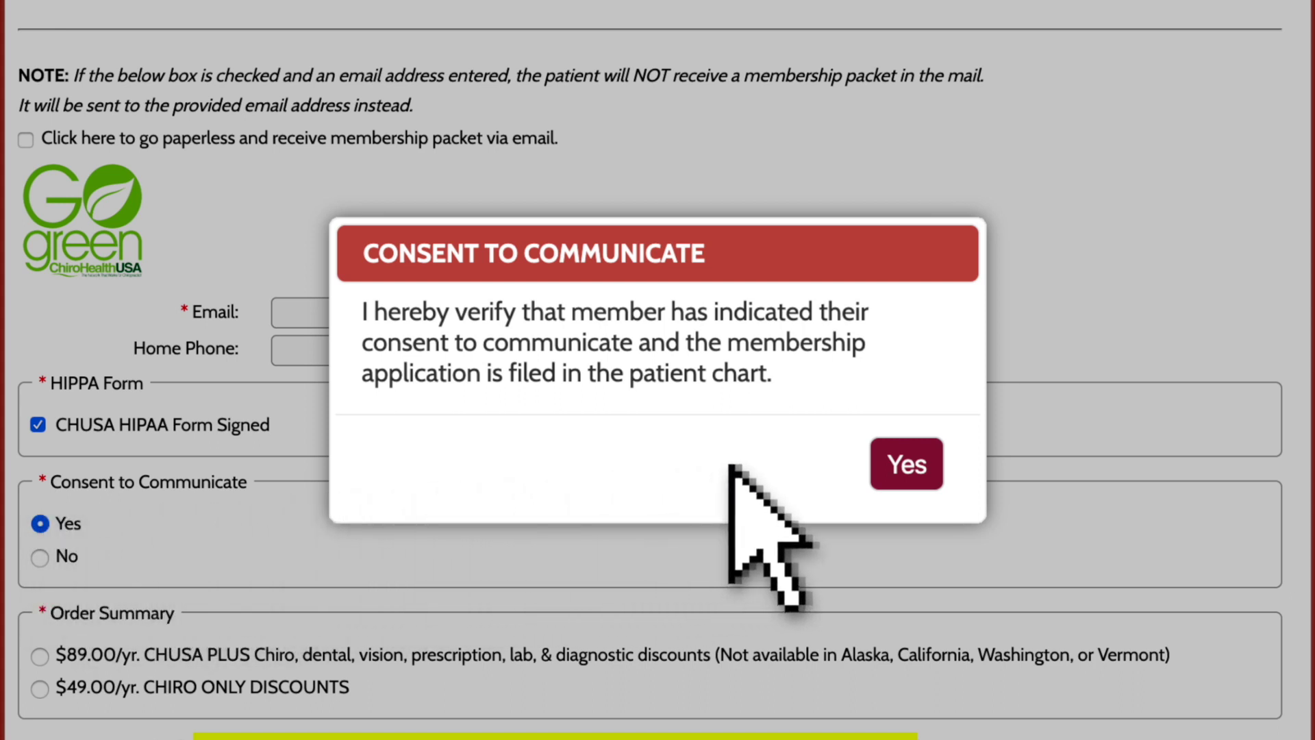
click(902, 454)
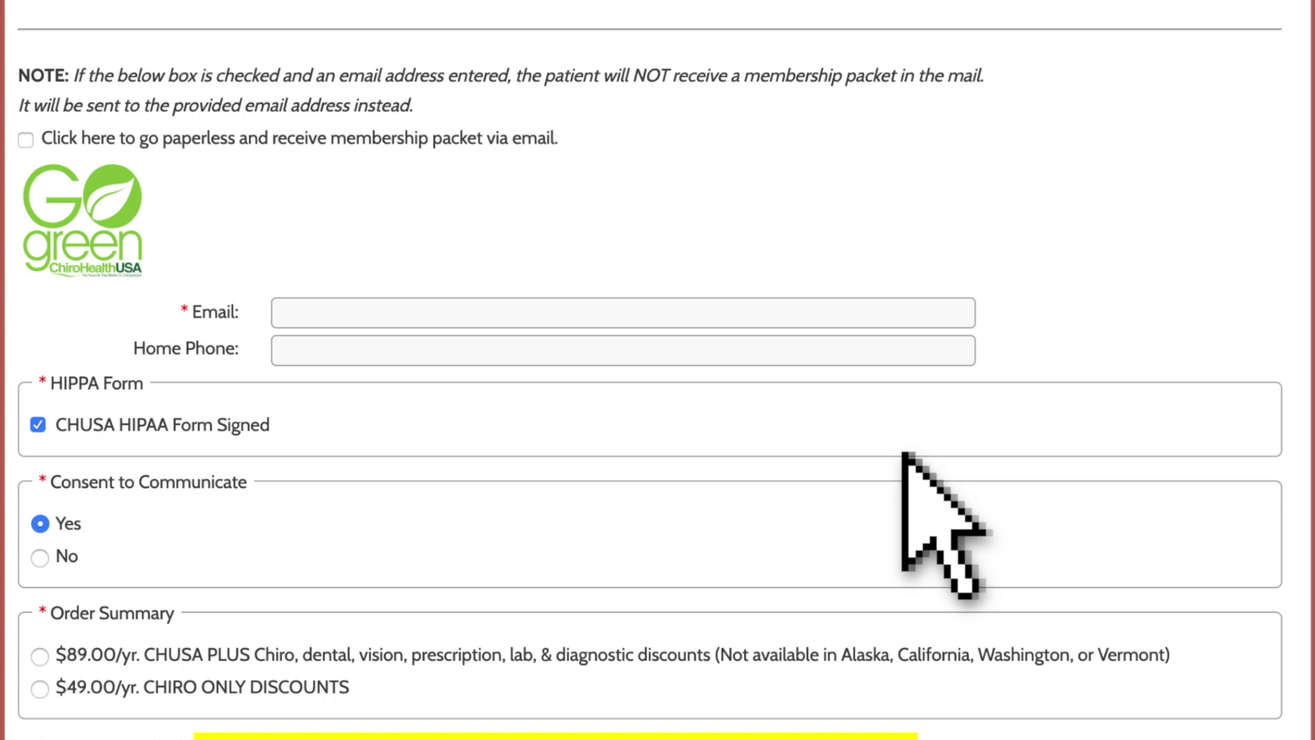
scroll(903, 453, down, 8)
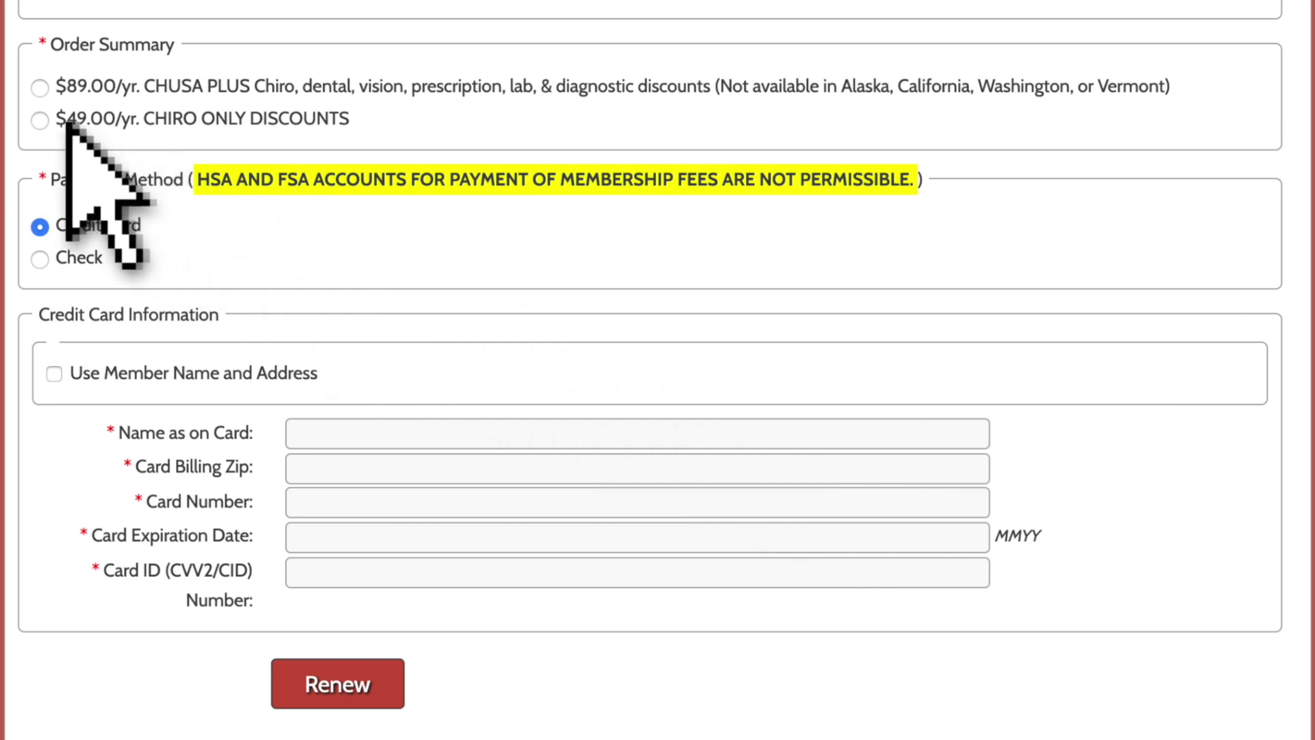
click(39, 118)
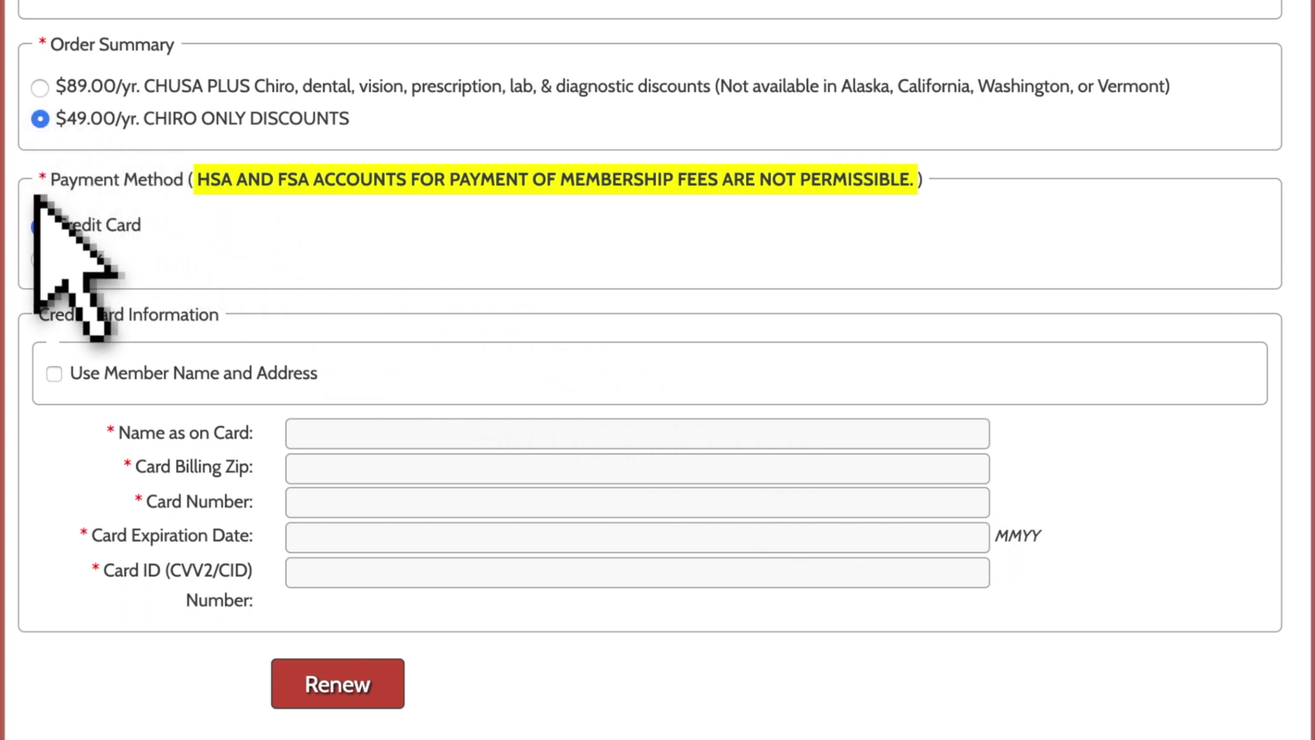
click(39, 225)
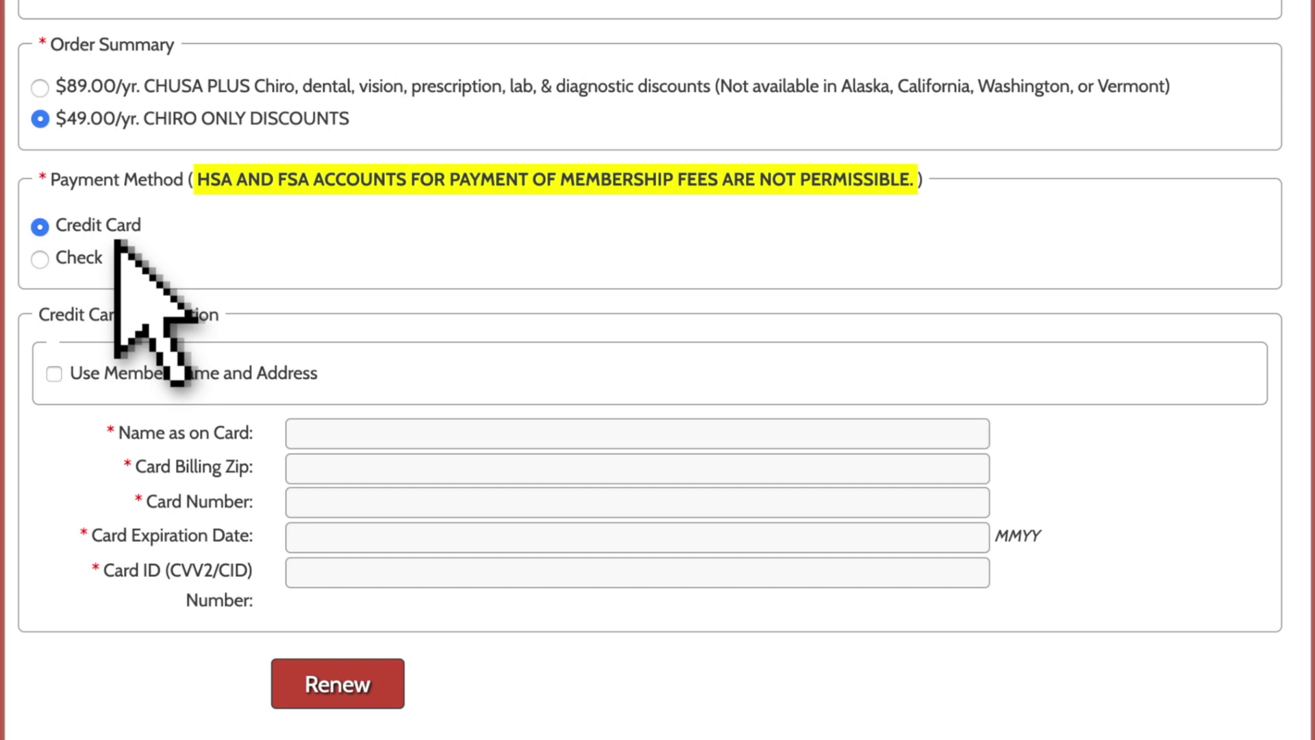
Step: Enter the cardholder's name, ZIP, card number, expiration date and security code, then submit the renewal
text(Joe Smith)
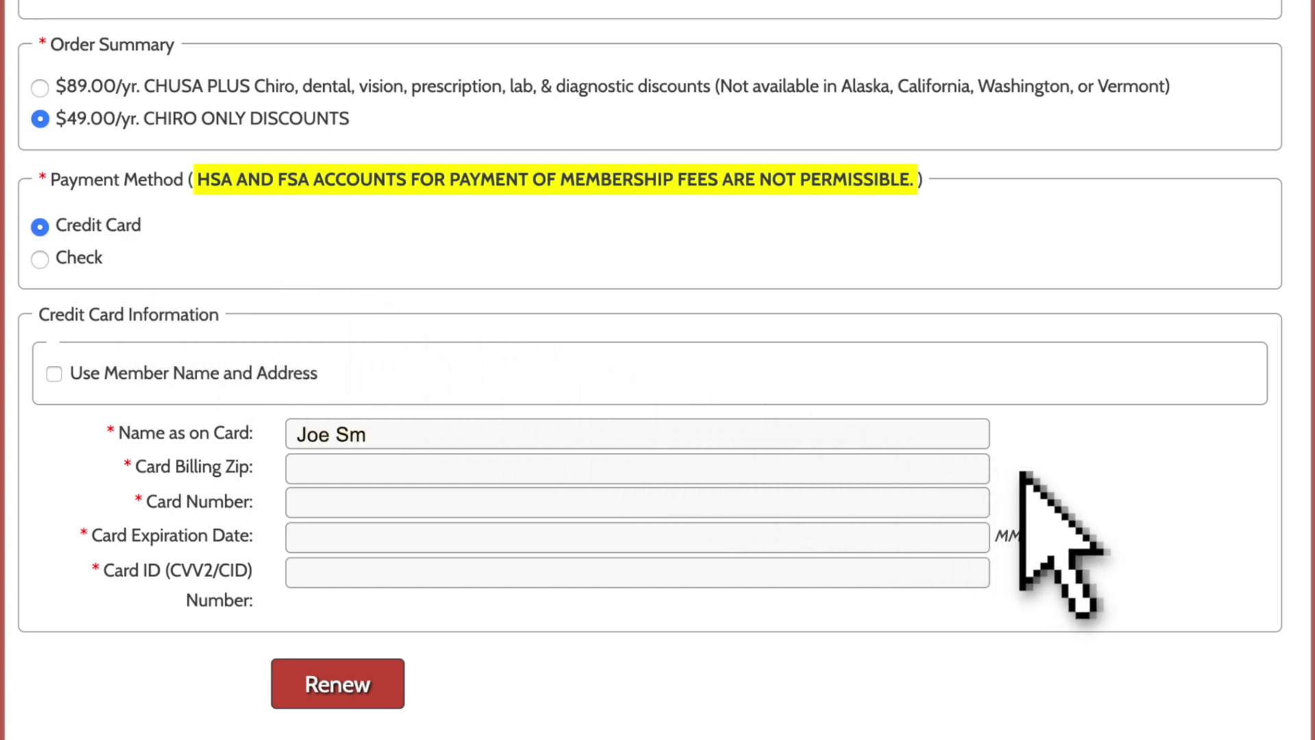
key(Tab)
text(12345)
key(Tab)
text(1234567812345678)
key(Tab)
text(01/02/2020)
key(Tab)
text(1234)
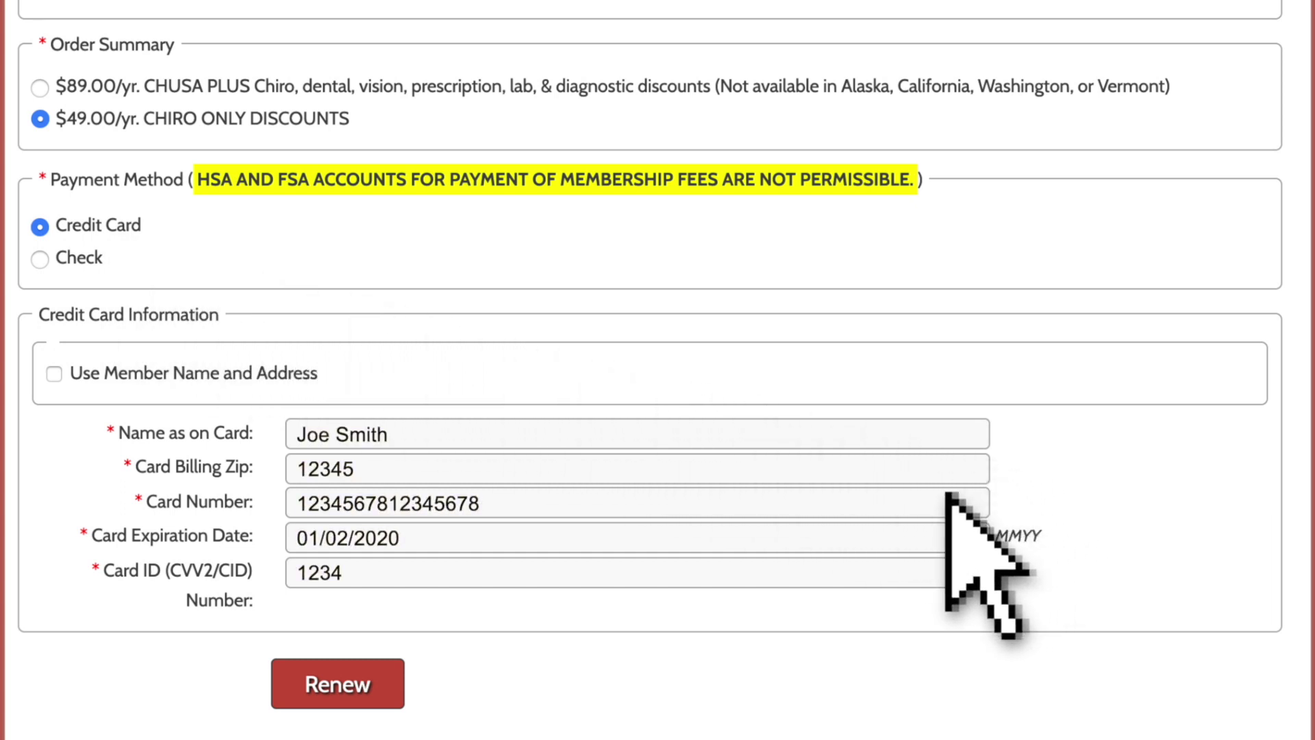
click(335, 683)
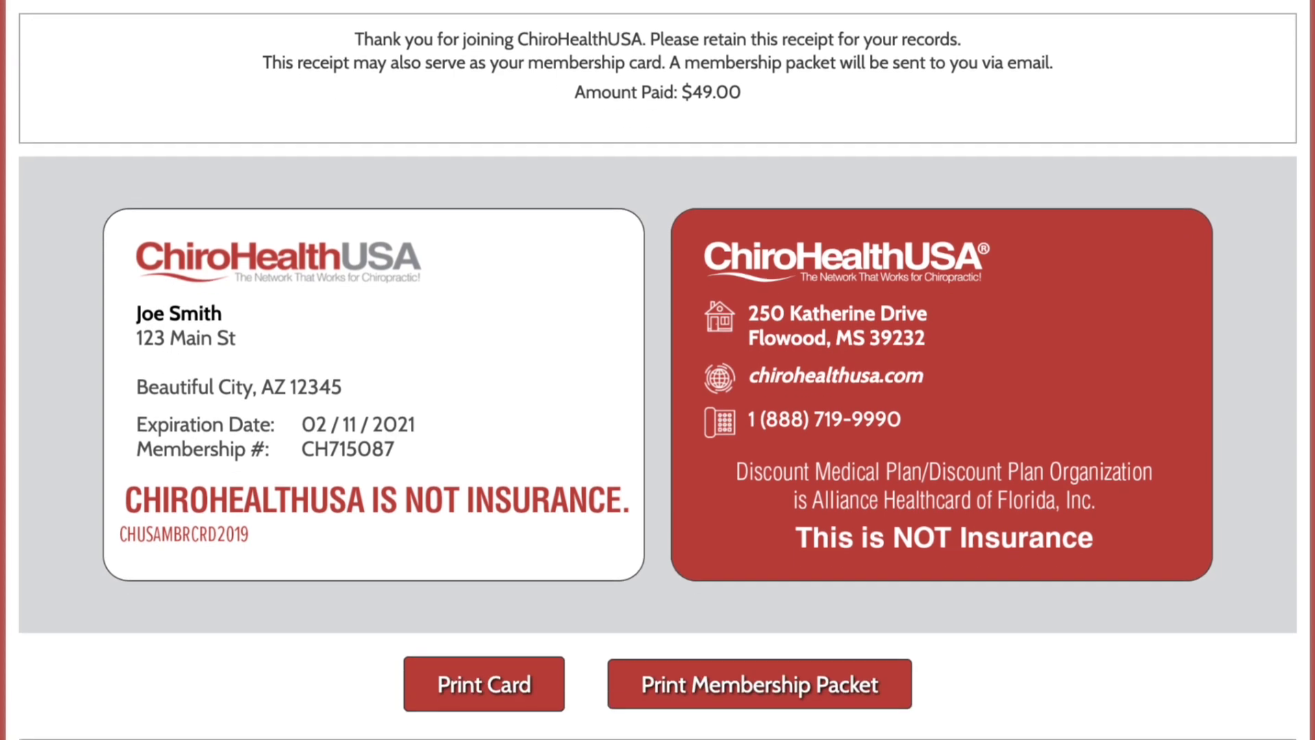
Step: Preview the $49.00 receipt in the print dialog, then cancel without printing
key(ctrl+p)
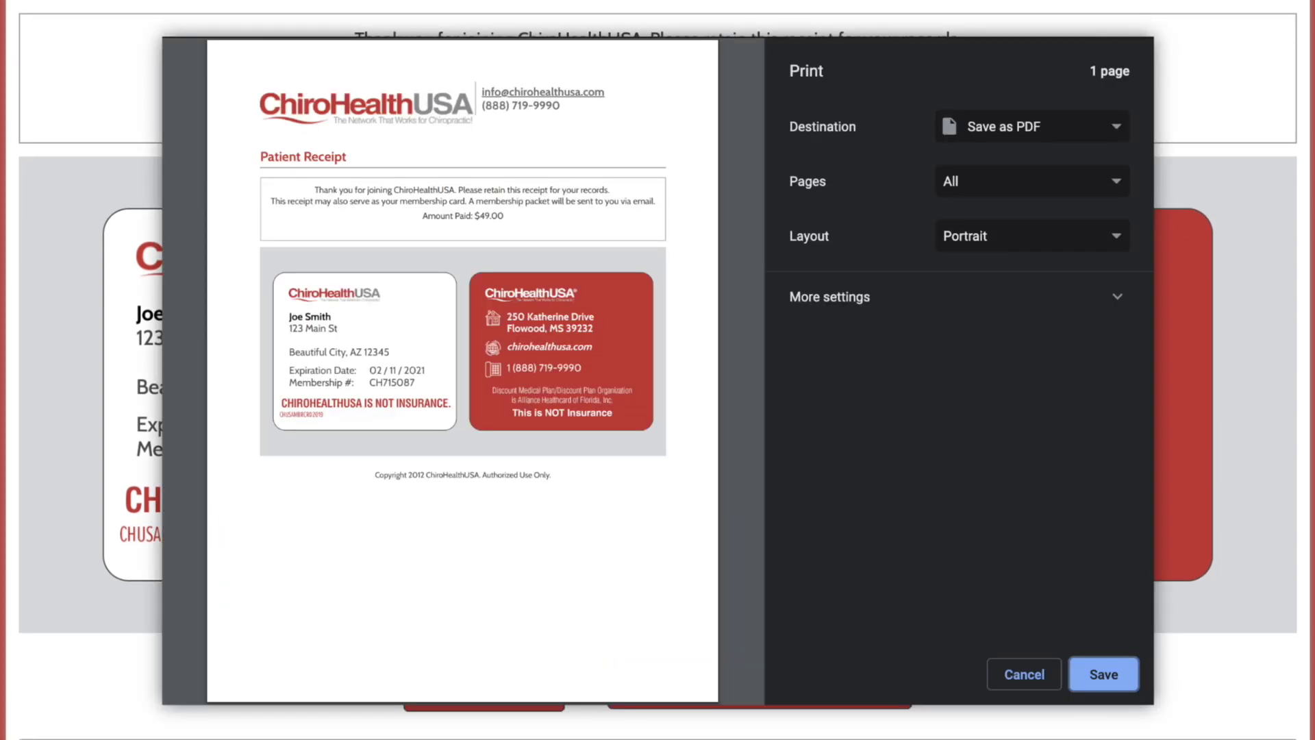
key(Escape)
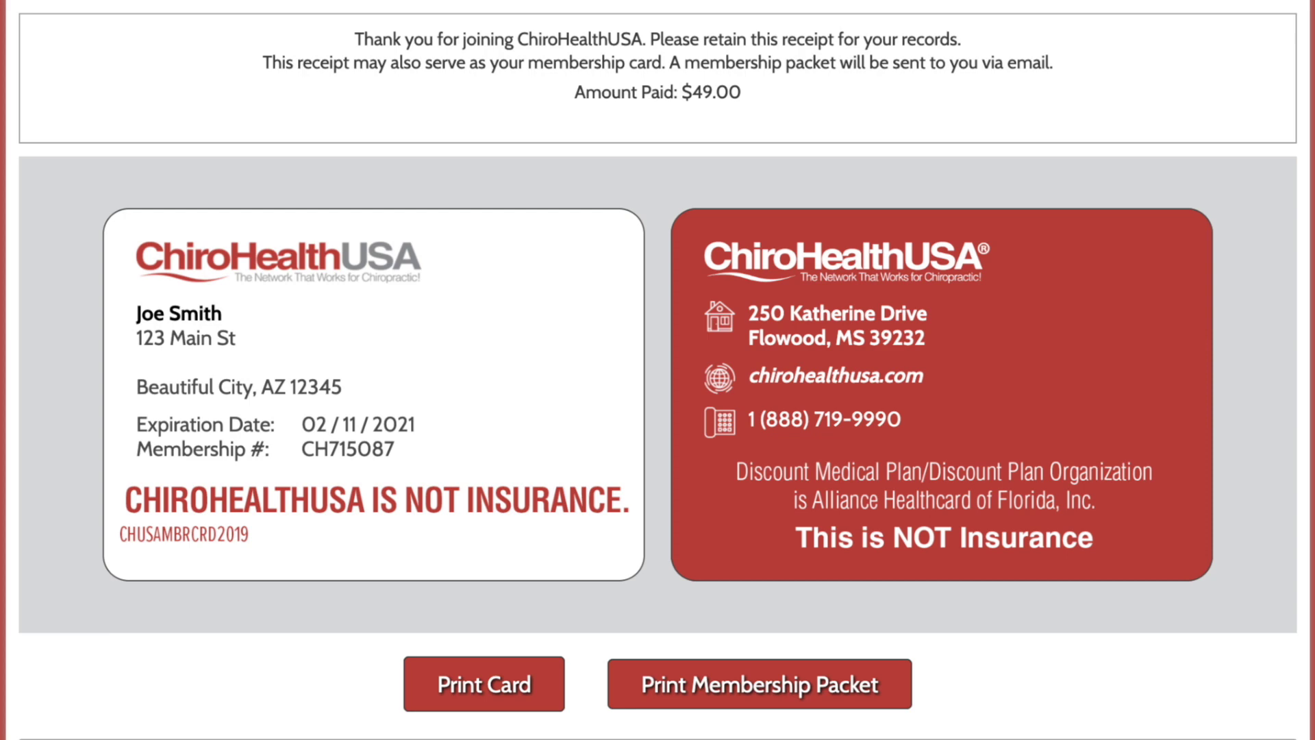